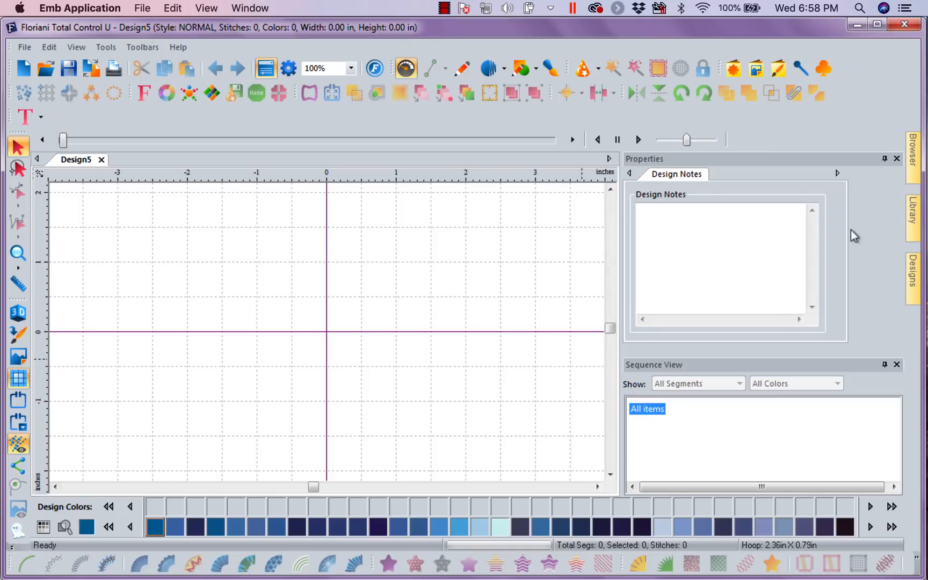
- Draw a vertical Standard buttonhole about 0.42 by 1.28 in, just above and to the left of the origin
{"action": "left_click", "coordinate": [800, 70]}
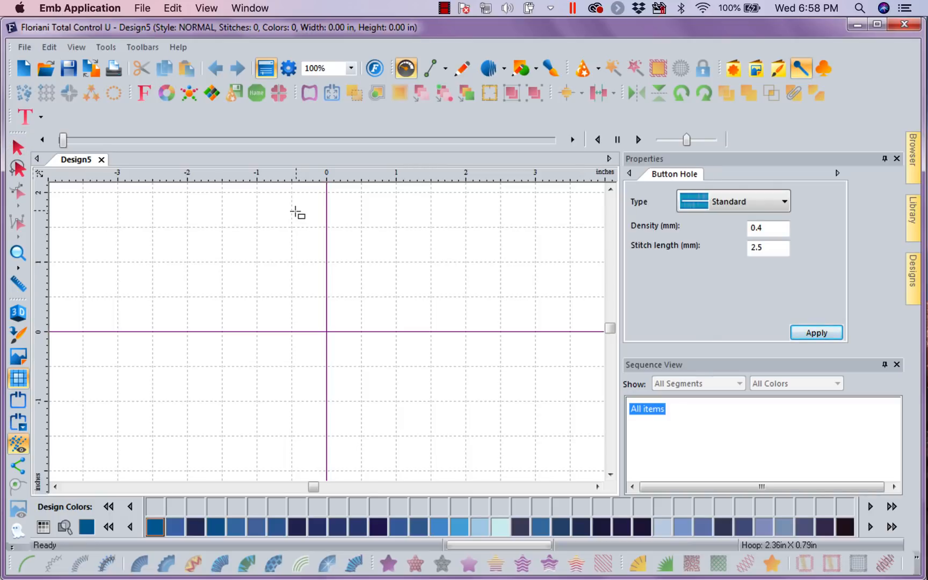
{"action": "left_click_drag", "start_coordinate": [291, 209], "coordinate": [319, 295]}
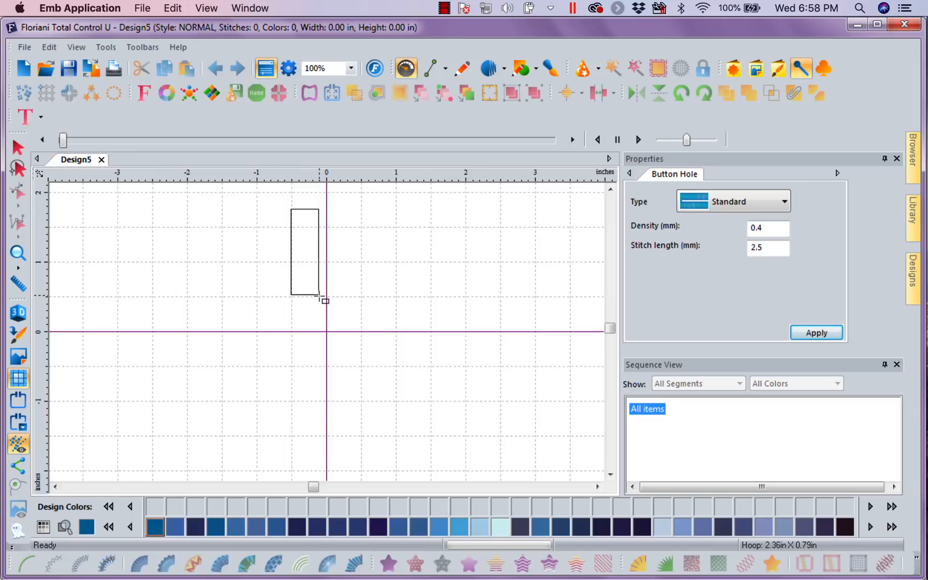
{"action": "left_click_drag", "start_coordinate": [318, 295], "coordinate": [320, 298]}
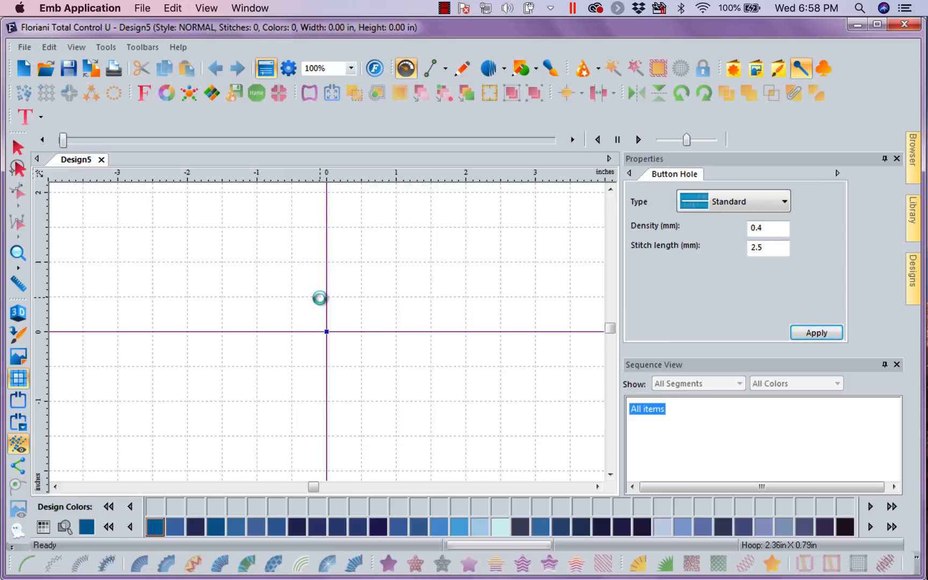
{"action": "left_click", "coordinate": [18, 147]}
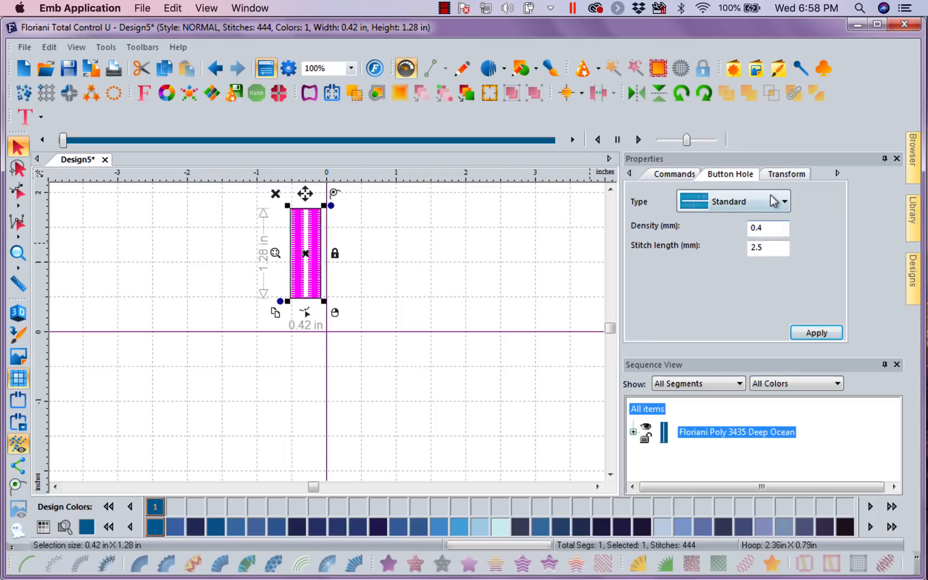
- Examine the buttonhole's transform dimensions and its density and stitch length settings
{"action": "left_click", "coordinate": [785, 174]}
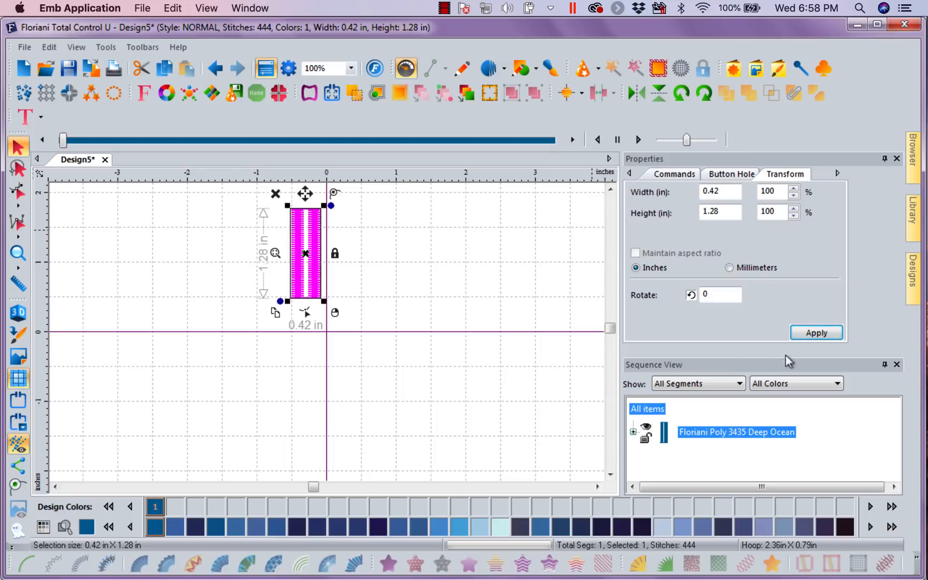
{"action": "left_click", "coordinate": [821, 333]}
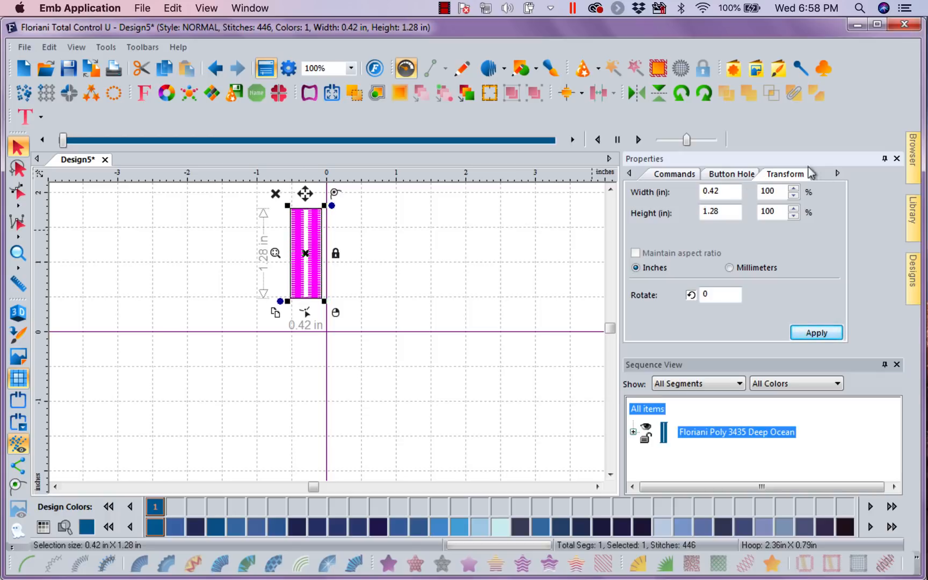
{"action": "left_click", "coordinate": [456, 253]}
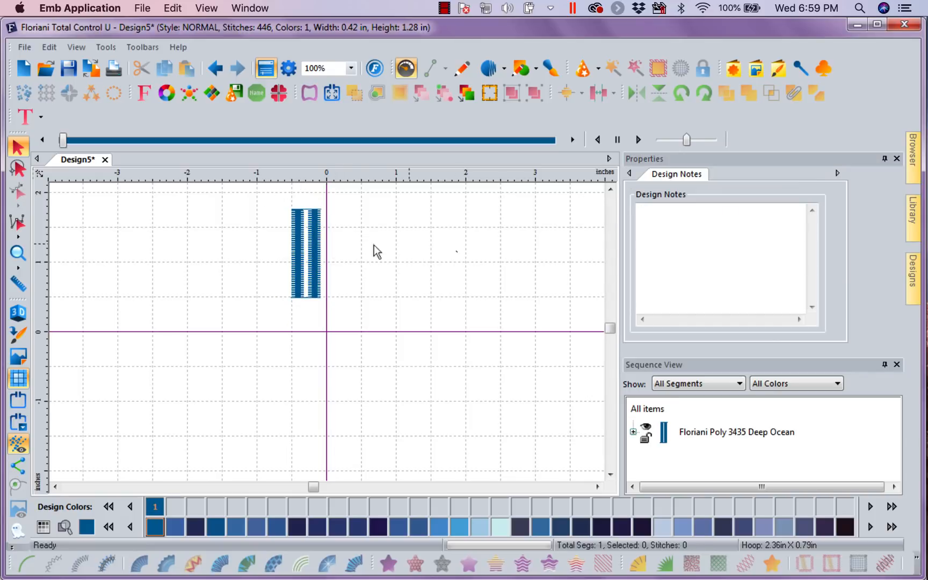
{"action": "left_click", "coordinate": [311, 237]}
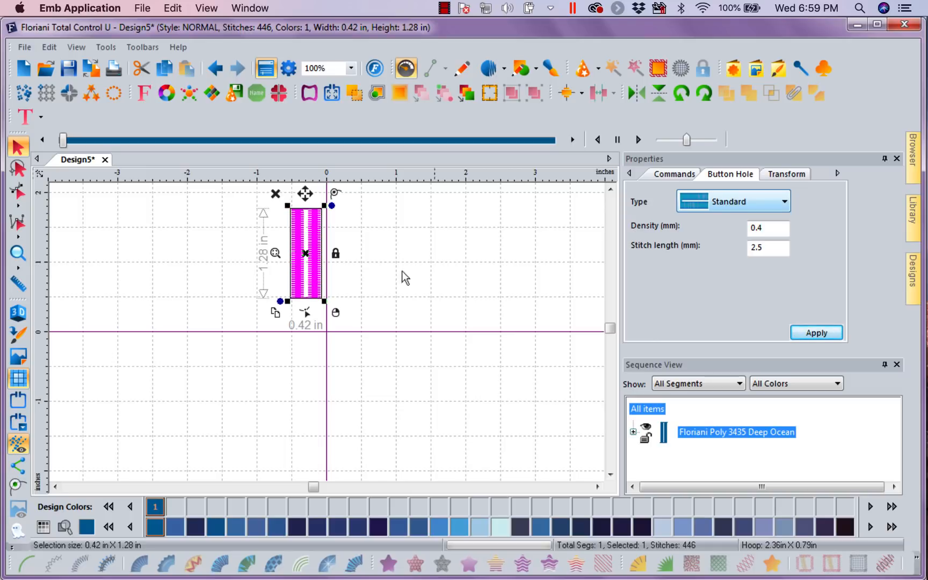
{"action": "left_click", "coordinate": [789, 176]}
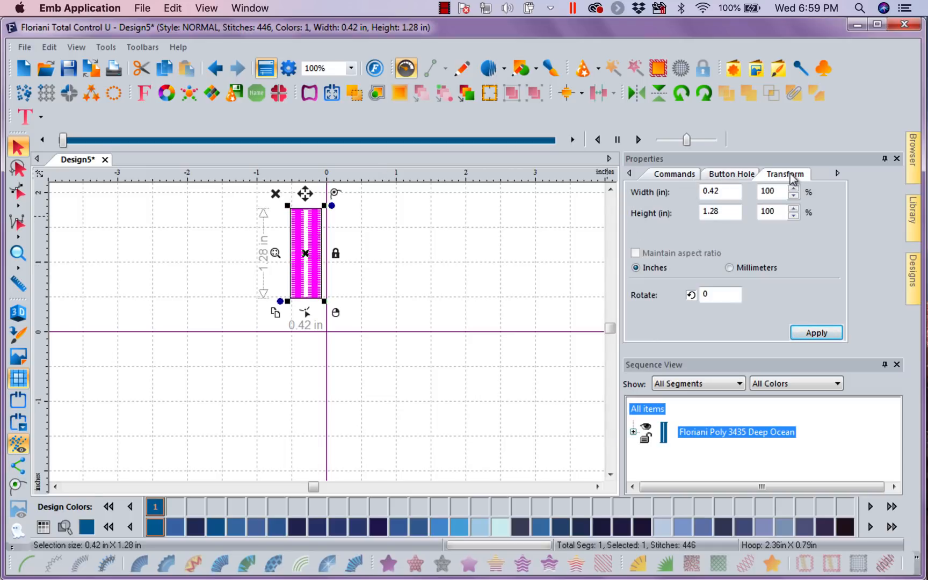
{"action": "left_click", "coordinate": [737, 172]}
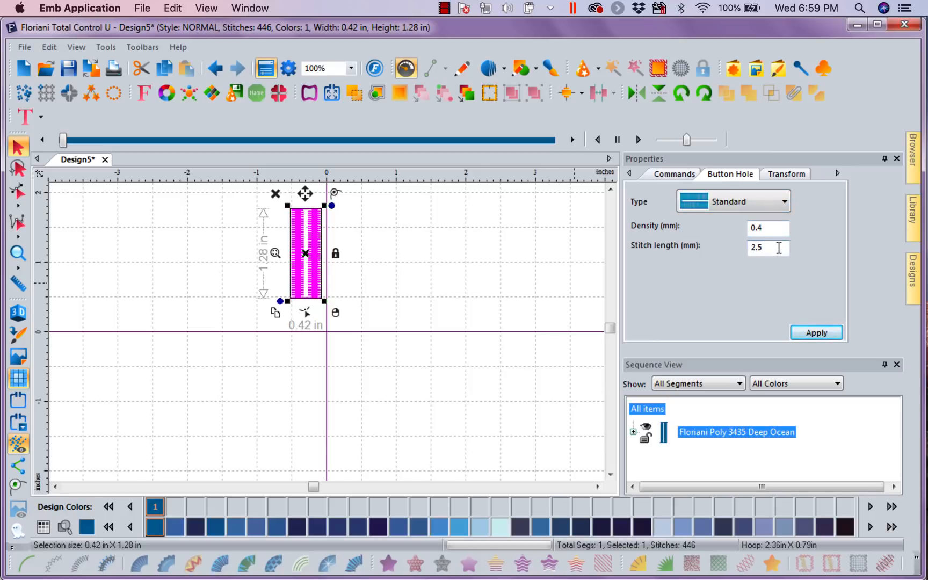
- Review the available buttonhole types and keep Standard for the selected buttonhole
{"action": "left_click", "coordinate": [785, 203]}
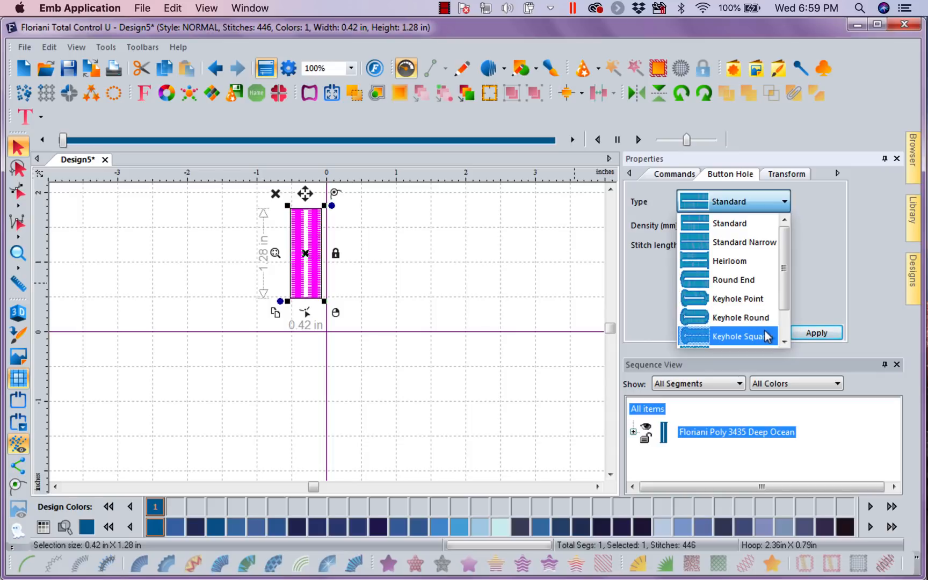
{"action": "left_click", "coordinate": [784, 342]}
{"action": "left_click", "coordinate": [784, 342]}
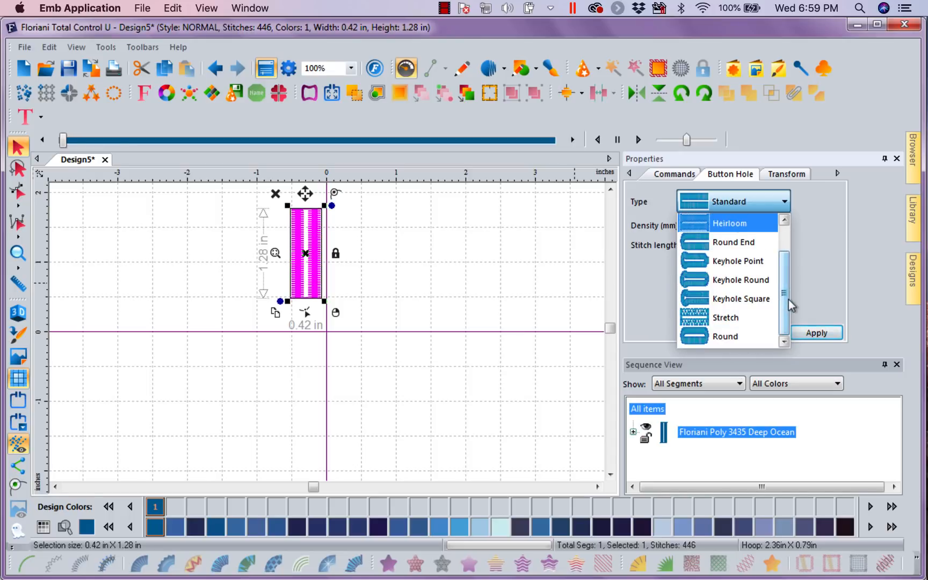
{"action": "left_click_drag", "start_coordinate": [786, 299], "coordinate": [783, 246]}
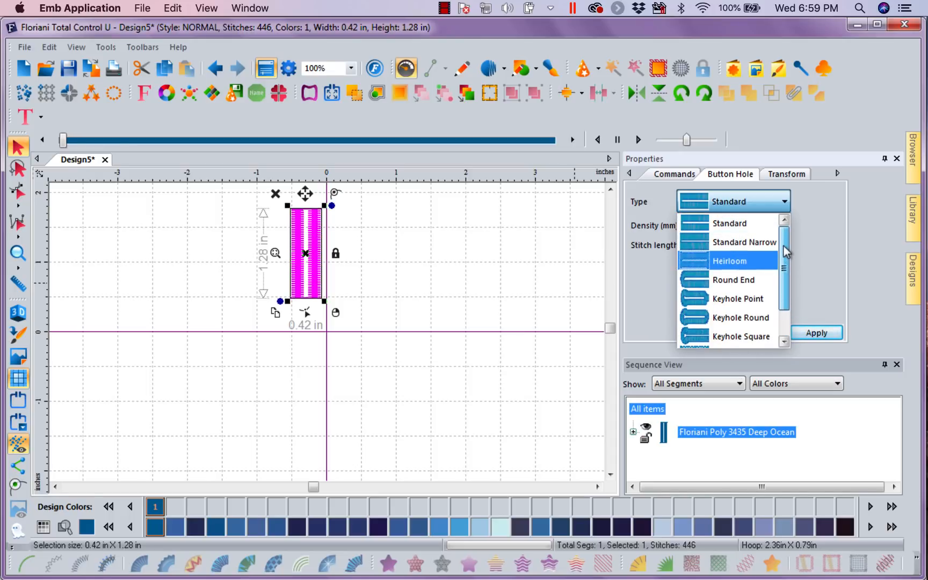
{"action": "left_click", "coordinate": [740, 222]}
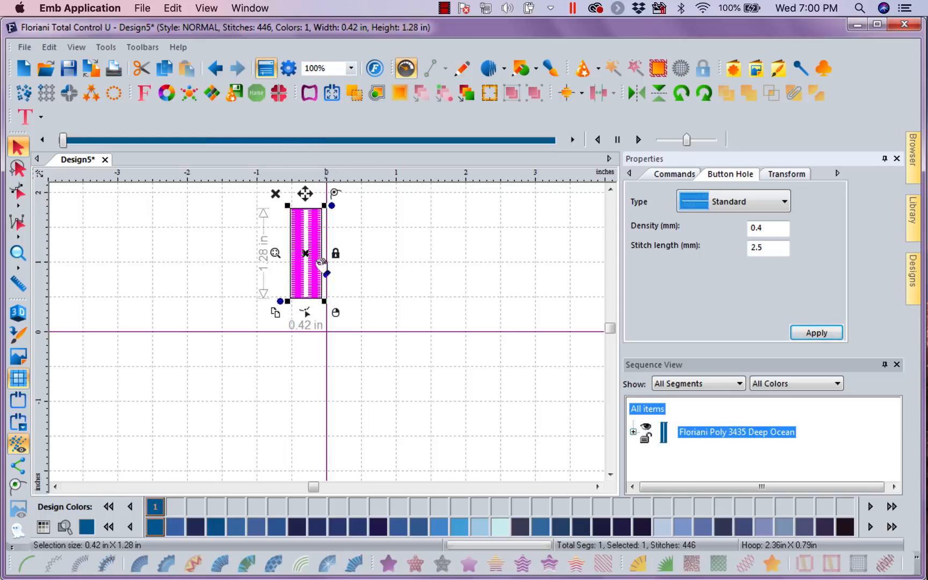
- Repeat the buttonhole with 1 across, 6 down and a vertical distance of 0.5 in
{"action": "left_click", "coordinate": [47, 94]}
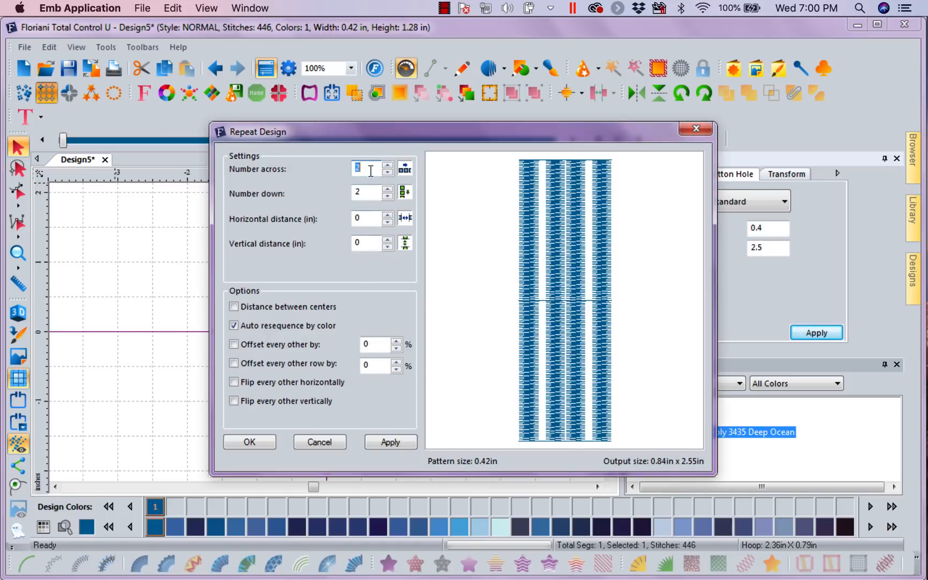
{"action": "type", "text": "1"}
{"action": "key", "text": "Tab"}
{"action": "type", "text": "6"}
{"action": "double_click", "coordinate": [371, 243]}
{"action": "type", "text": ".50"}
{"action": "left_click", "coordinate": [388, 444]}
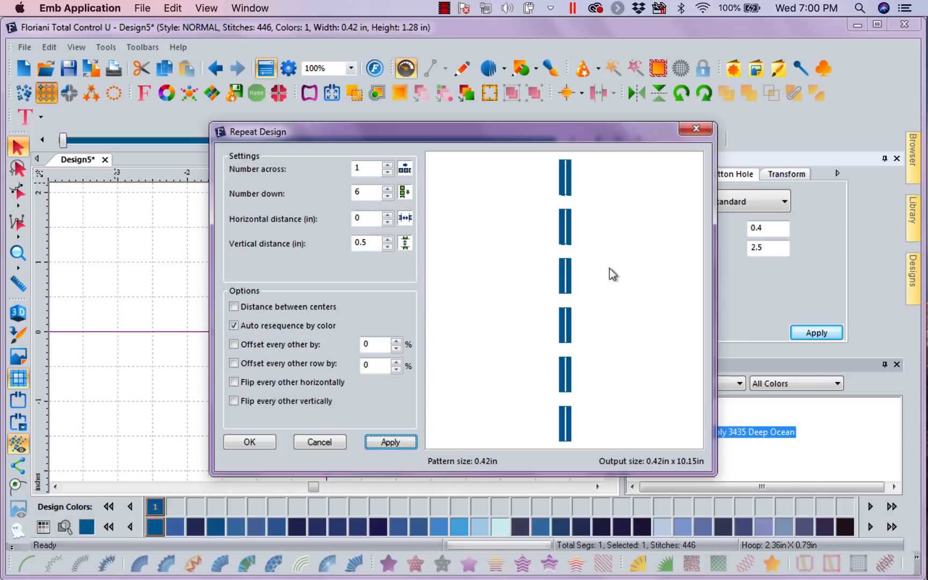
{"action": "left_click", "coordinate": [261, 440]}
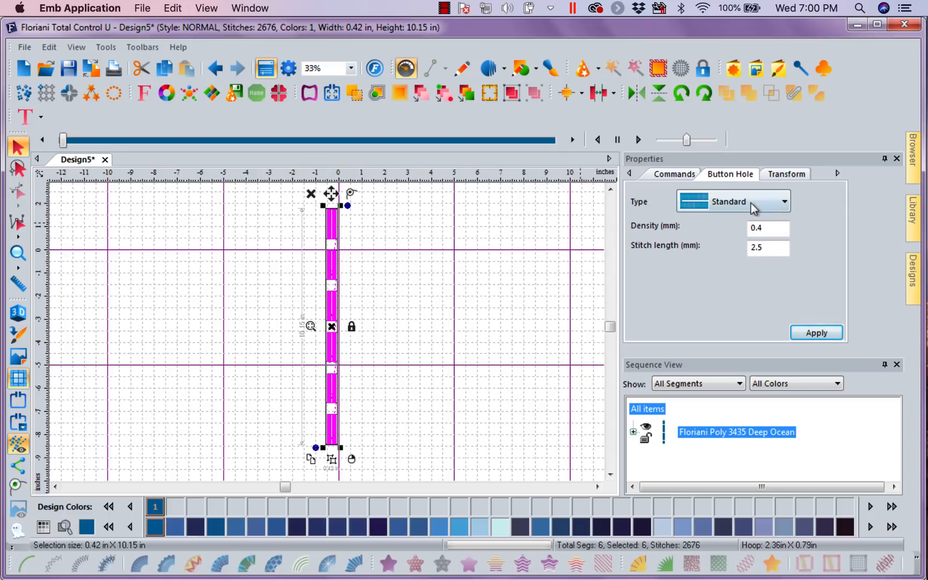
- Change the type of all the repeated buttonholes to Keyhole Round
{"action": "left_click", "coordinate": [785, 202]}
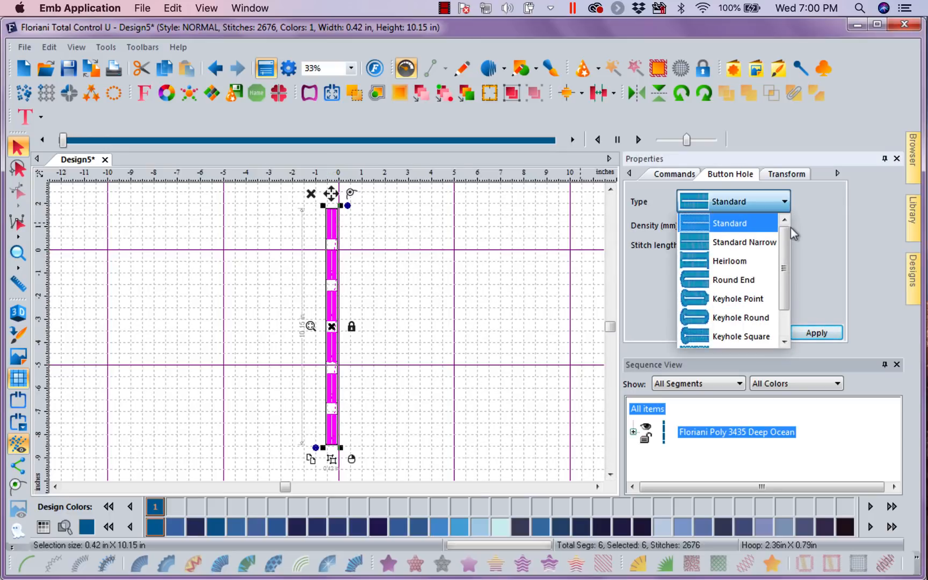
{"action": "scroll", "coordinate": [783, 264], "scroll_direction": "down", "scroll_amount": 1}
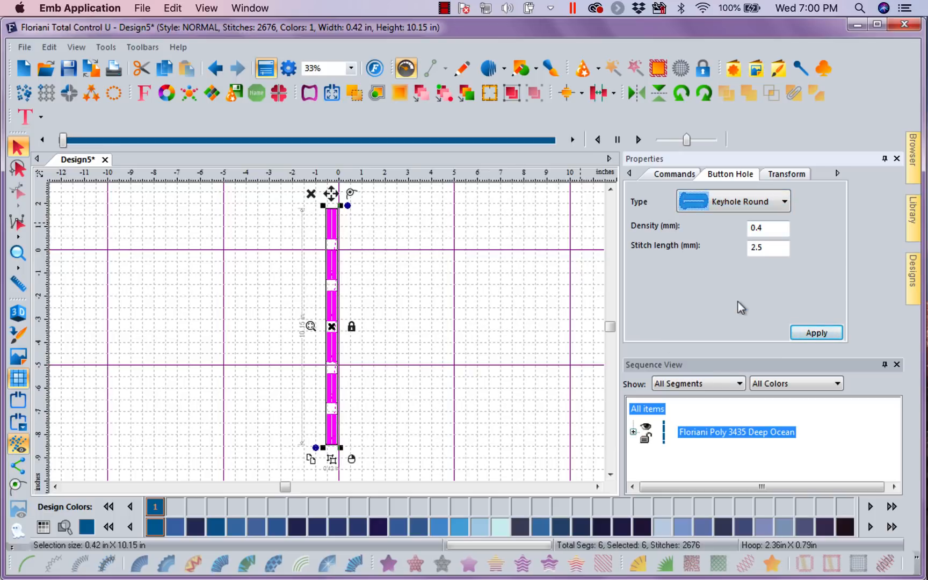
{"action": "left_click", "coordinate": [828, 333]}
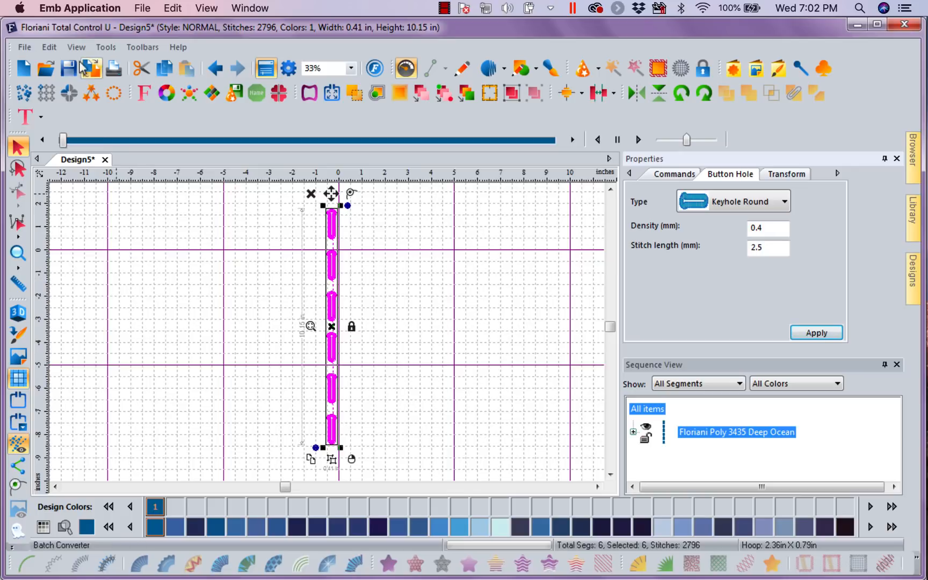
- Preview the printed buttonhole template, enable Thick Crosshair in its print settings, and return to the design
{"action": "left_click", "coordinate": [24, 47]}
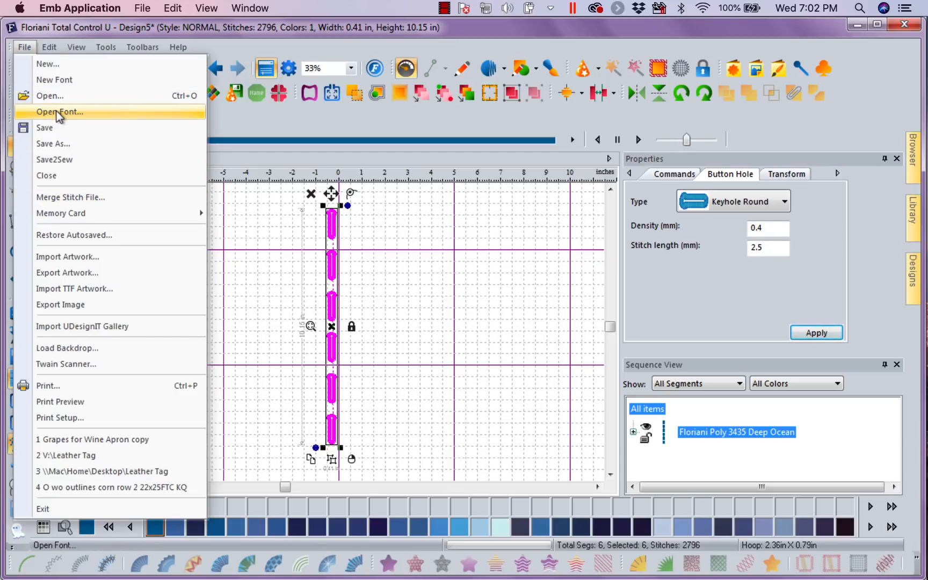
{"action": "left_click", "coordinate": [81, 401]}
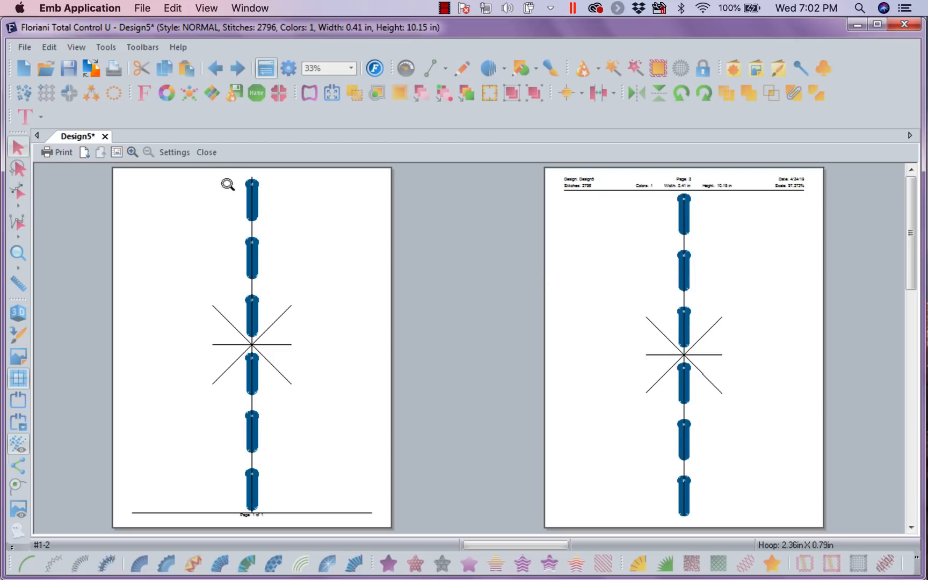
{"action": "left_click", "coordinate": [174, 154]}
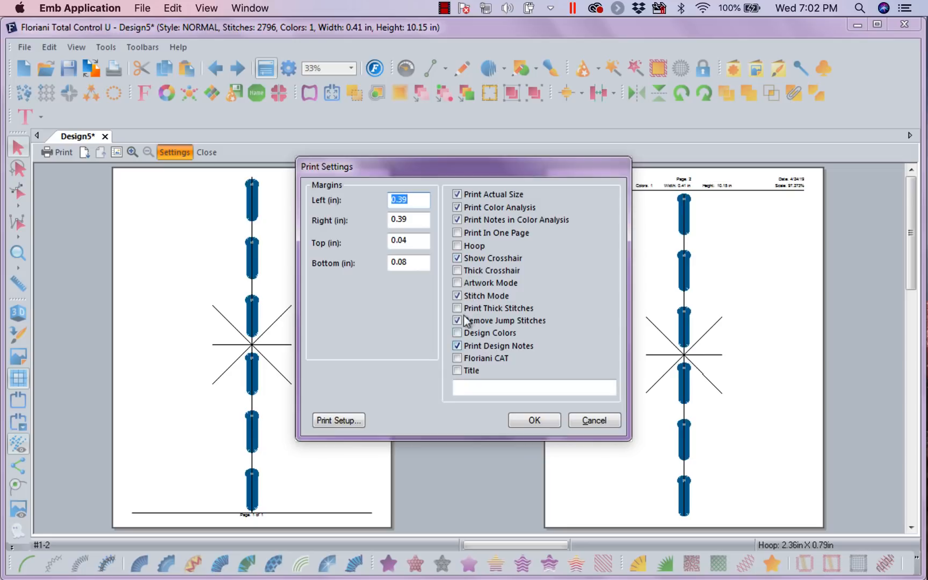
{"action": "left_click", "coordinate": [458, 272]}
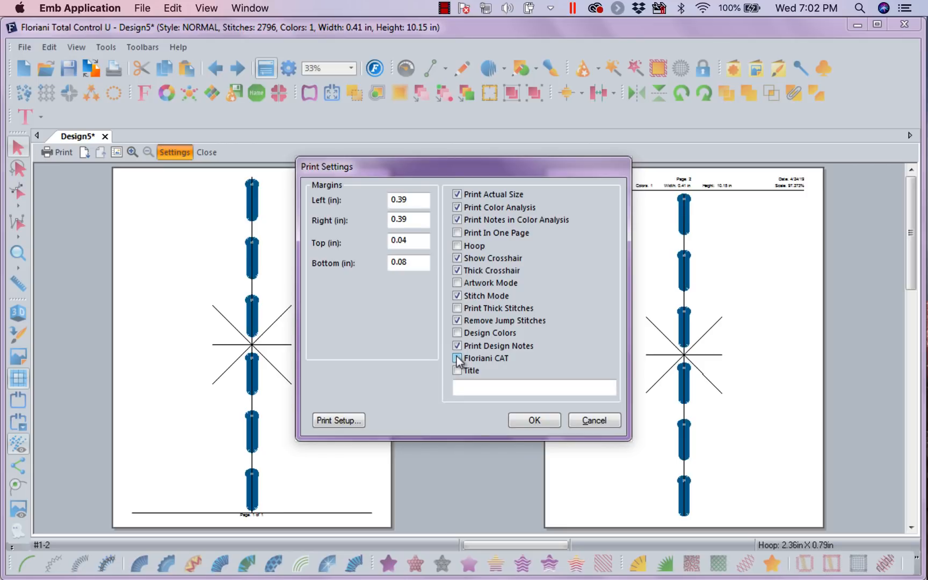
{"action": "left_click", "coordinate": [544, 422]}
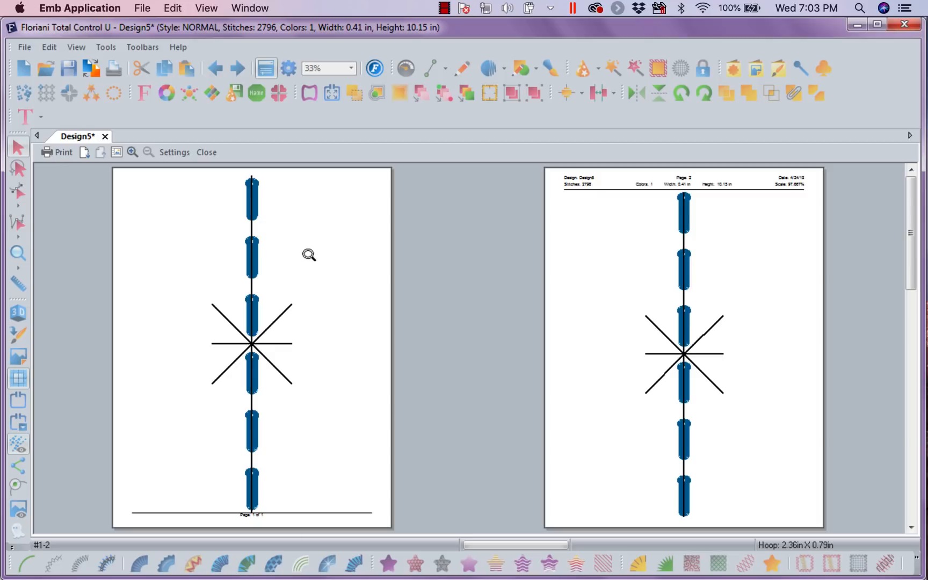
{"action": "left_click", "coordinate": [208, 154]}
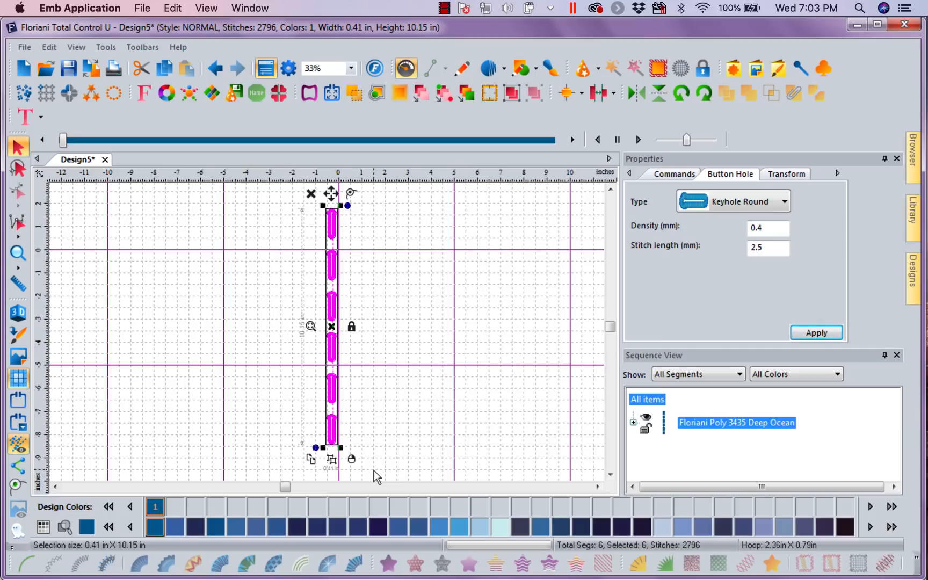
- In a new design, insert the yellow sun custom shape and convert it to a Standard Fill
{"action": "left_click", "coordinate": [24, 68]}
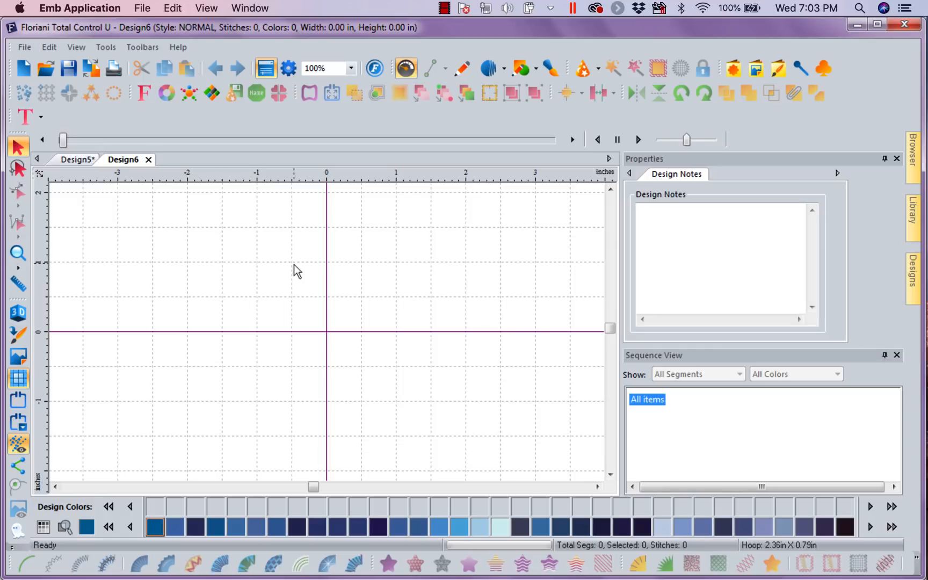
{"action": "left_click", "coordinate": [734, 69]}
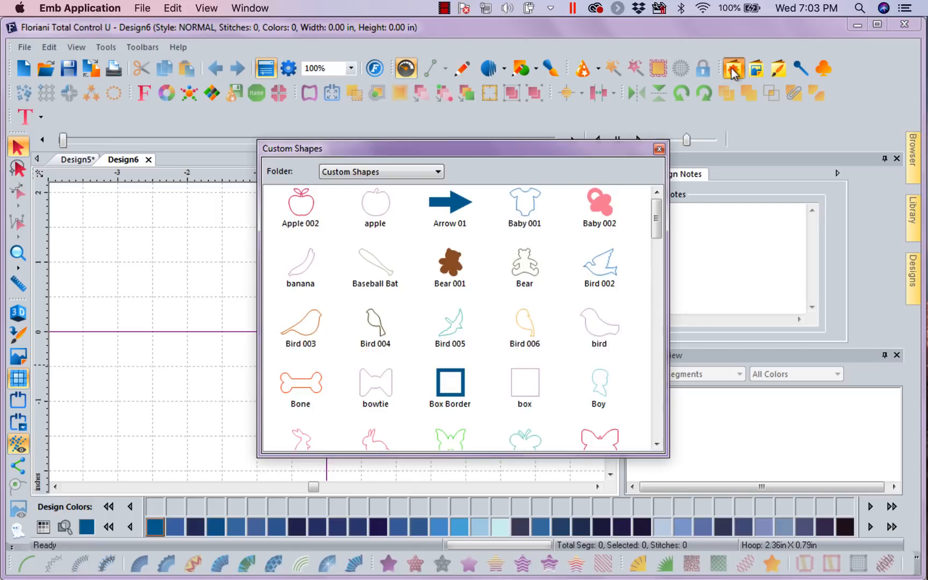
{"action": "left_click_drag", "start_coordinate": [657, 218], "coordinate": [659, 408]}
{"action": "double_click", "coordinate": [531, 407]}
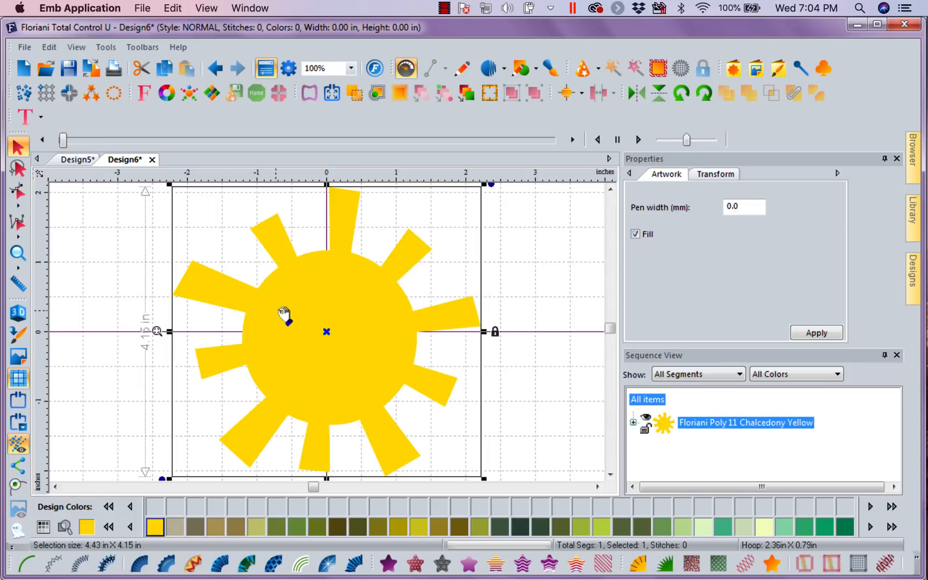
{"action": "left_click", "coordinate": [386, 566]}
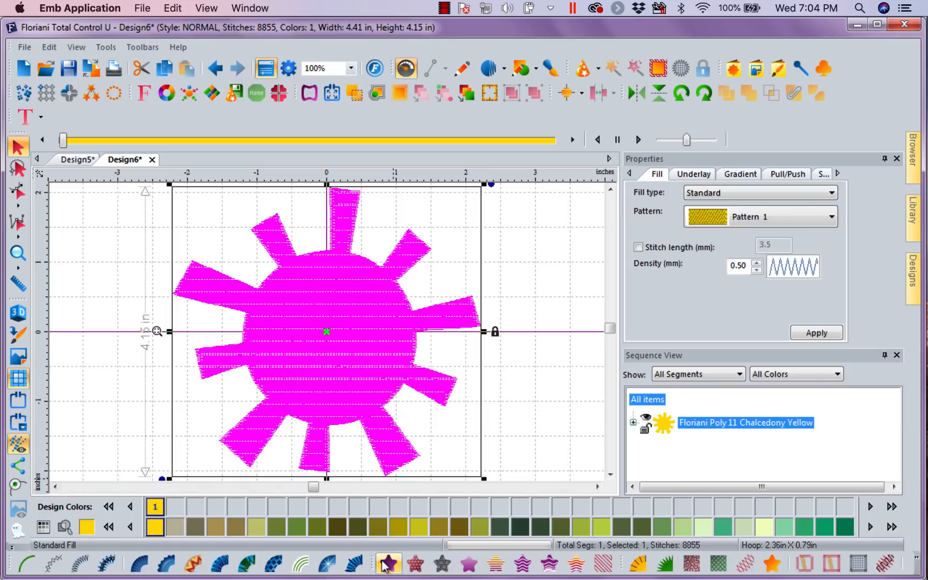
{"action": "left_click", "coordinate": [552, 268]}
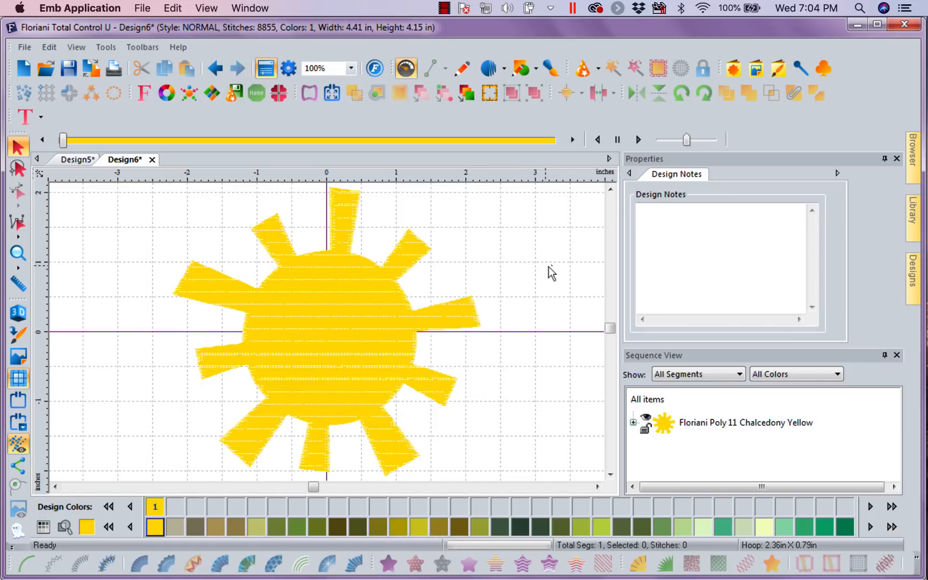
- Draw a vertical Standard buttonhole about 0.36 by 1.31 in and move it onto the centre of the sun
{"action": "left_click", "coordinate": [799, 64]}
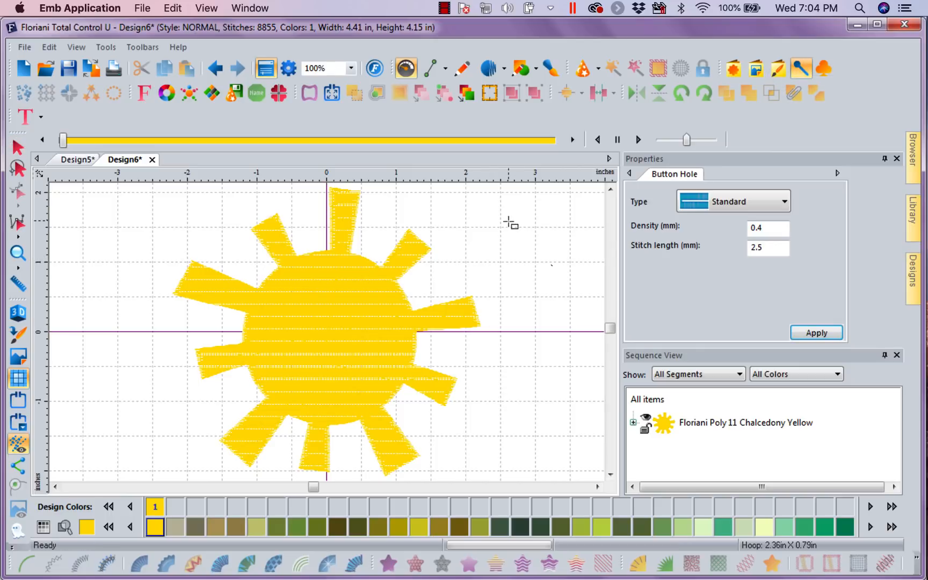
{"action": "left_click_drag", "start_coordinate": [507, 221], "coordinate": [534, 315]}
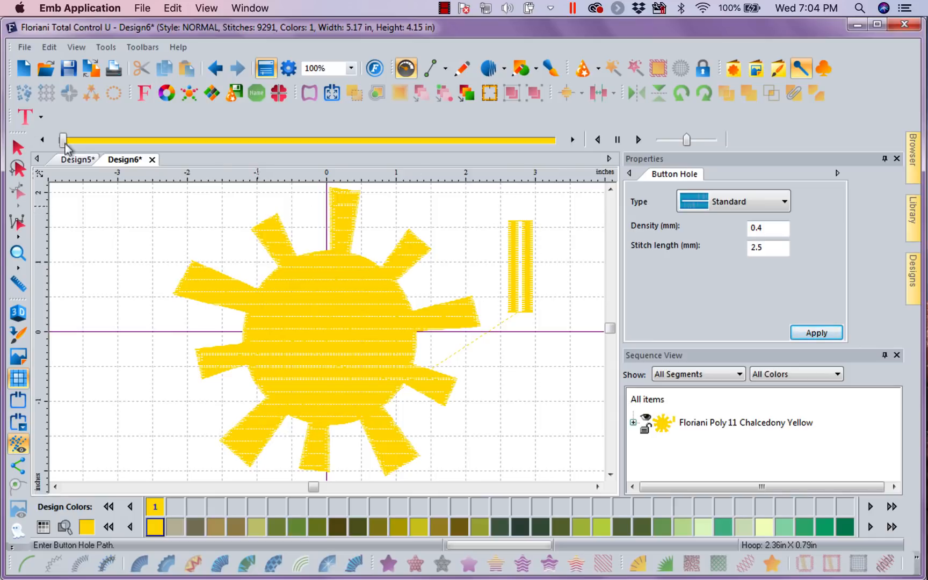
{"action": "left_click", "coordinate": [26, 116]}
{"action": "left_click", "coordinate": [18, 146]}
{"action": "left_click", "coordinate": [520, 258]}
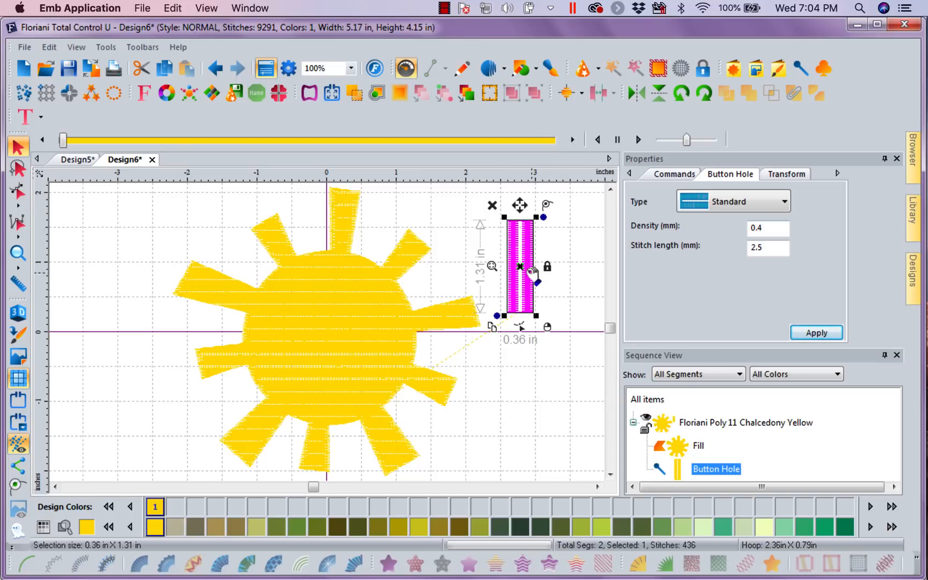
{"action": "left_click_drag", "start_coordinate": [524, 268], "coordinate": [335, 336]}
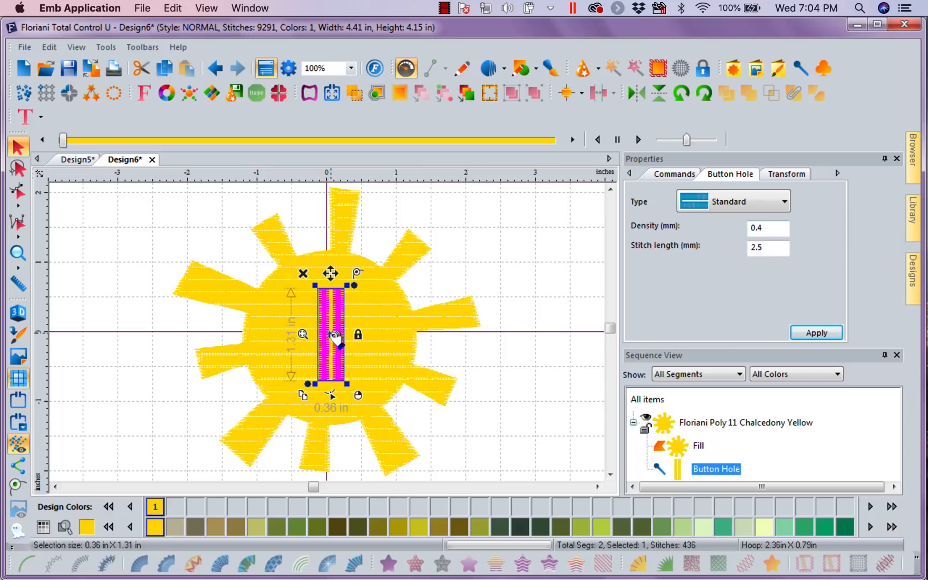
- Select all items in the design and combine the sun fill with the buttonhole
{"action": "left_click", "coordinate": [646, 401]}
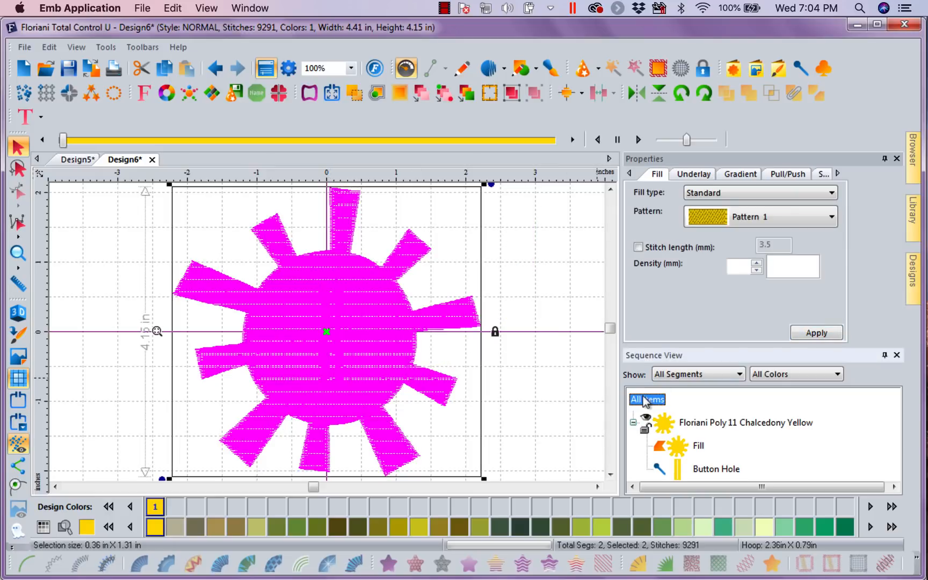
{"action": "right_click", "coordinate": [326, 306]}
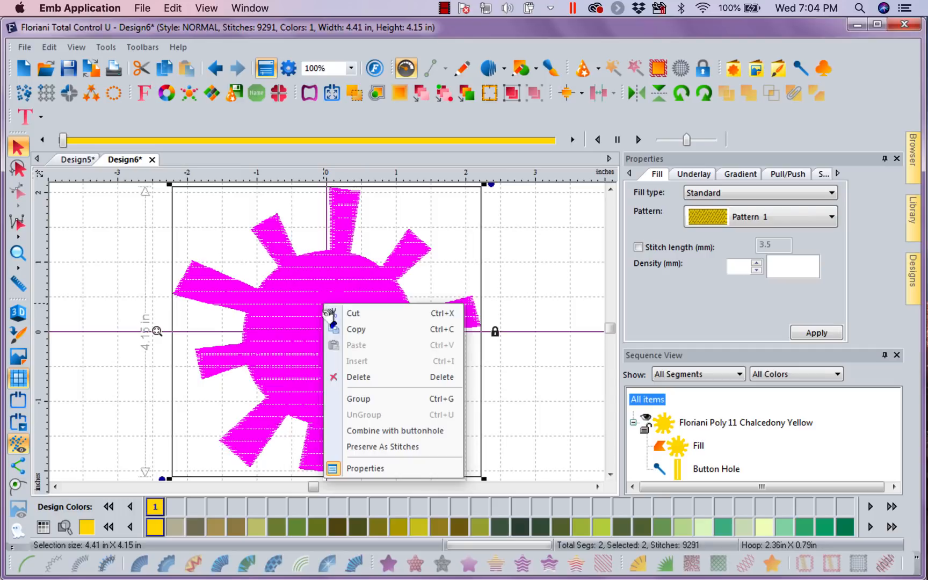
{"action": "left_click", "coordinate": [419, 435]}
{"action": "left_click", "coordinate": [556, 346]}
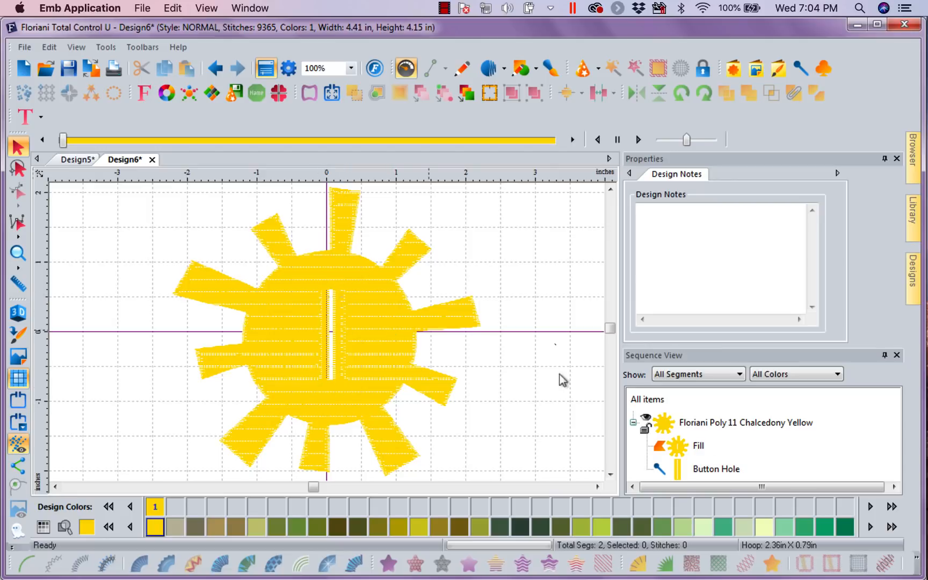
- Recolour the buttonhole at the centre of the sun to Floriani Poly 236 Ashen Green
{"action": "left_click", "coordinate": [727, 469]}
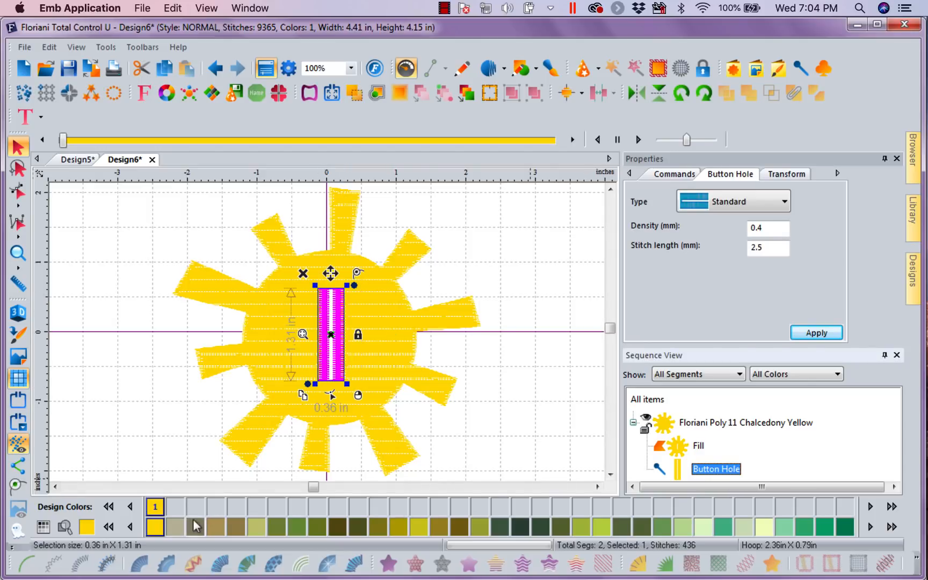
{"action": "left_click", "coordinate": [258, 527]}
{"action": "left_click", "coordinate": [545, 402]}
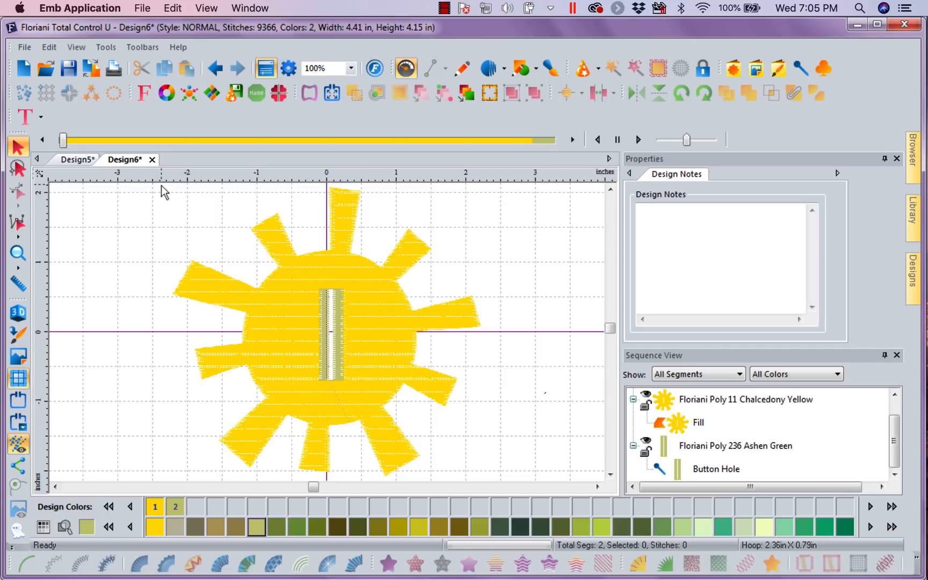
- Browse the Custom Shapes library from a new blank design, and return to the sun design after viewing the repeated buttonholes
{"action": "left_click", "coordinate": [24, 68]}
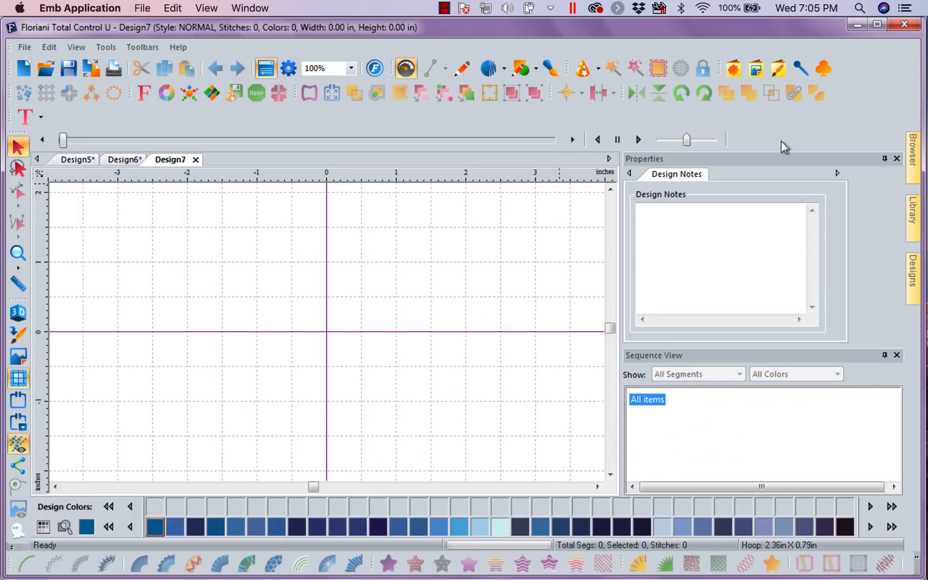
{"action": "left_click", "coordinate": [735, 69]}
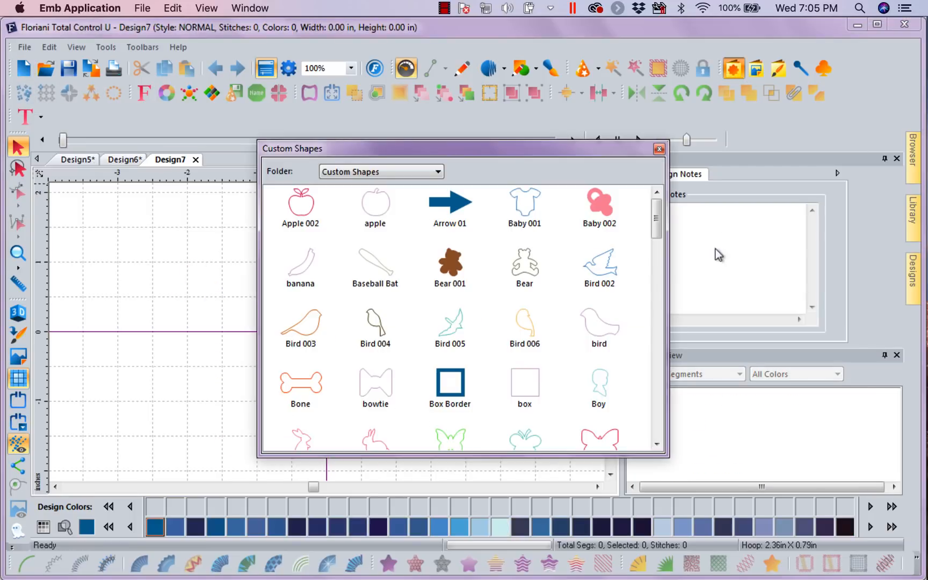
{"action": "left_click_drag", "start_coordinate": [662, 217], "coordinate": [661, 242]}
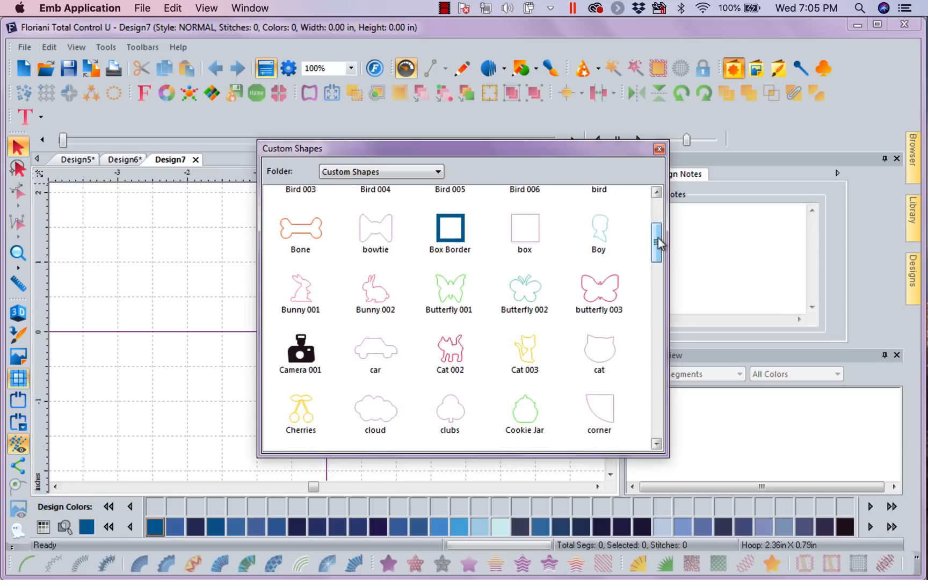
{"action": "left_click", "coordinate": [660, 149]}
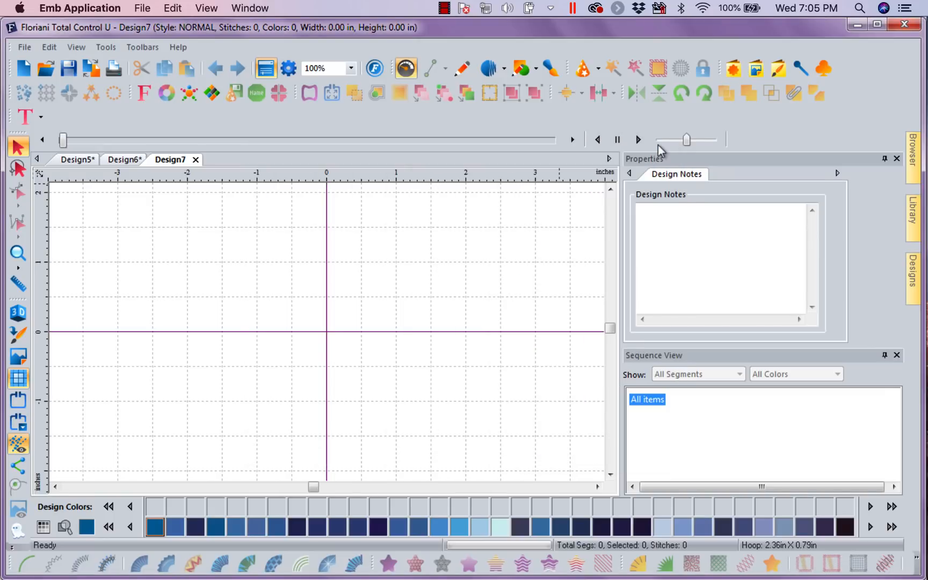
{"action": "left_click", "coordinate": [80, 160]}
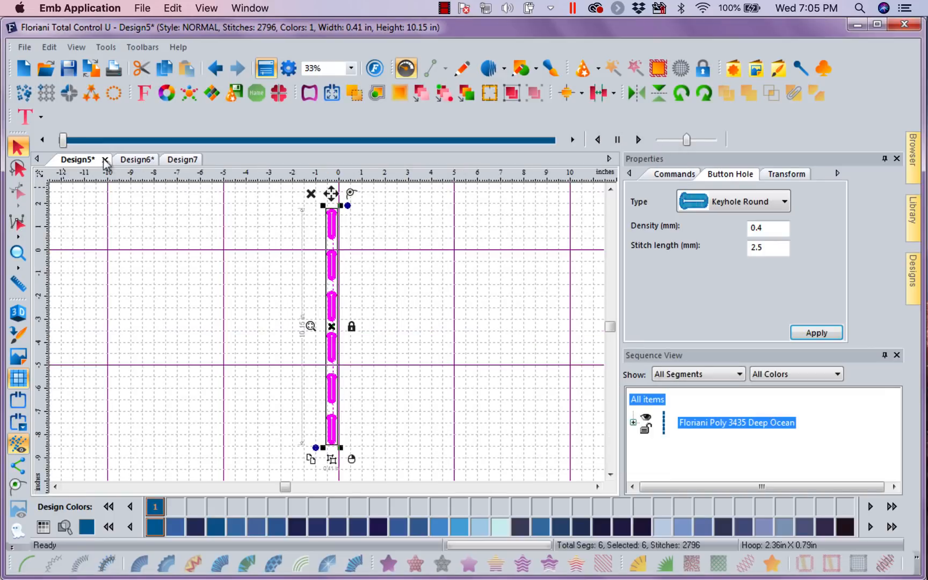
{"action": "left_click", "coordinate": [137, 160]}
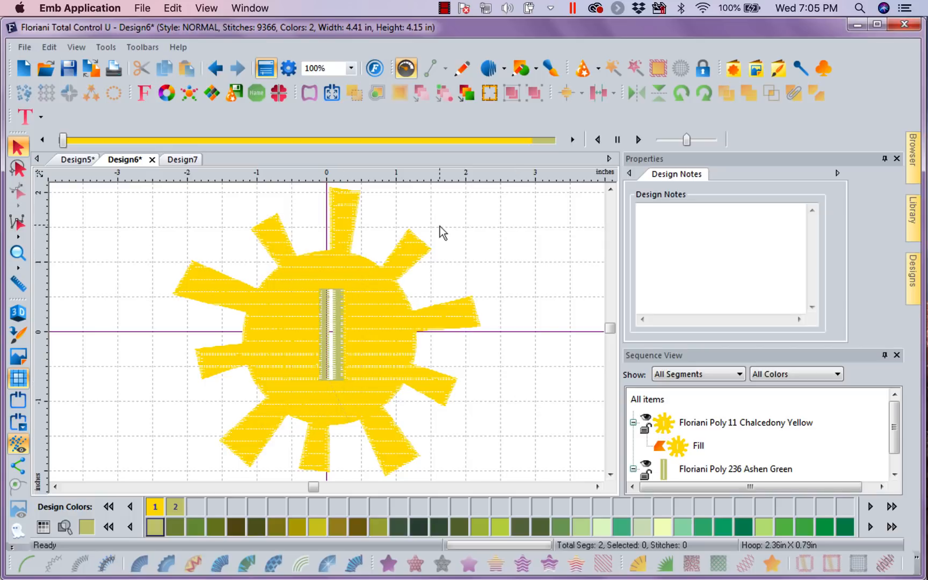
- Create a Cascade outline of the yellow sun fill with 1 ripple and 0 in spacing
{"action": "left_click", "coordinate": [424, 249]}
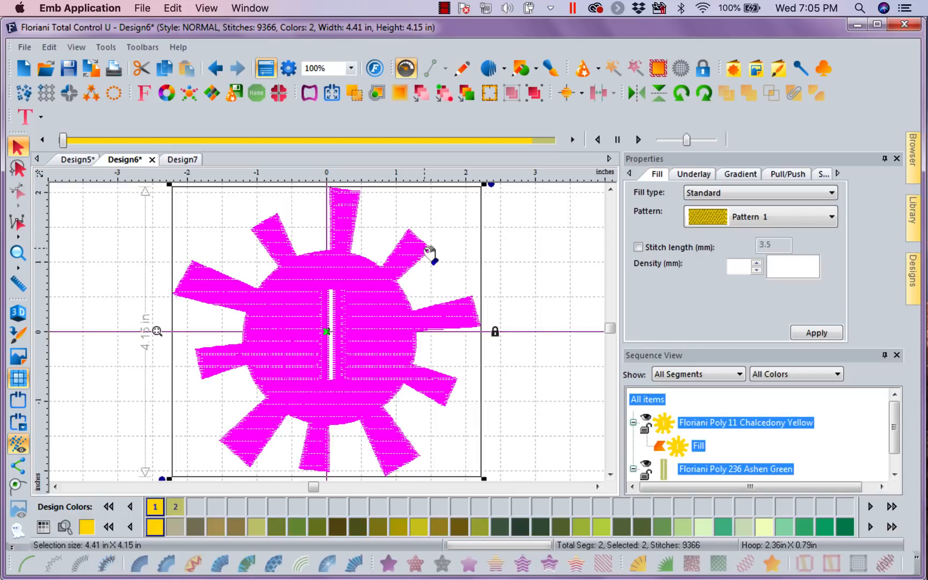
{"action": "left_click", "coordinate": [663, 429]}
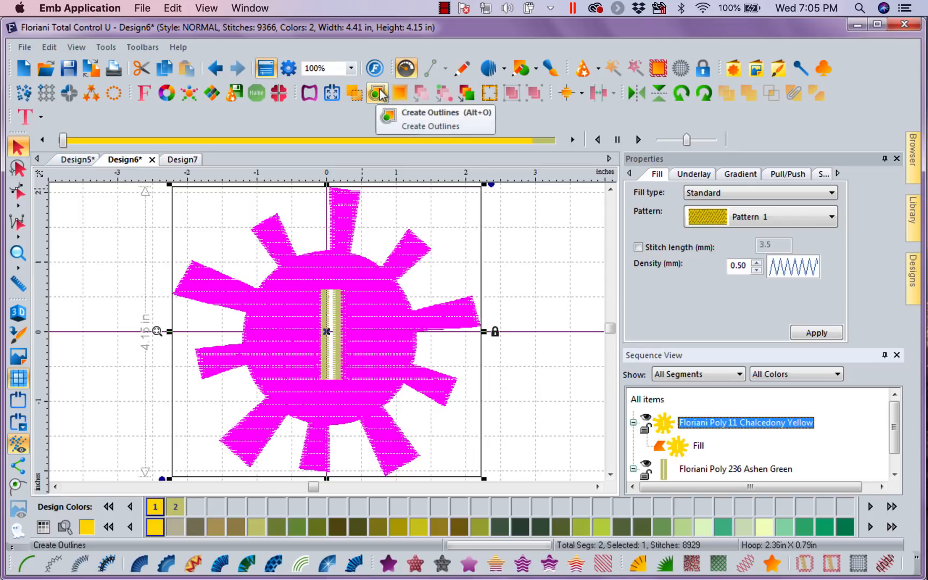
{"action": "left_click", "coordinate": [378, 94]}
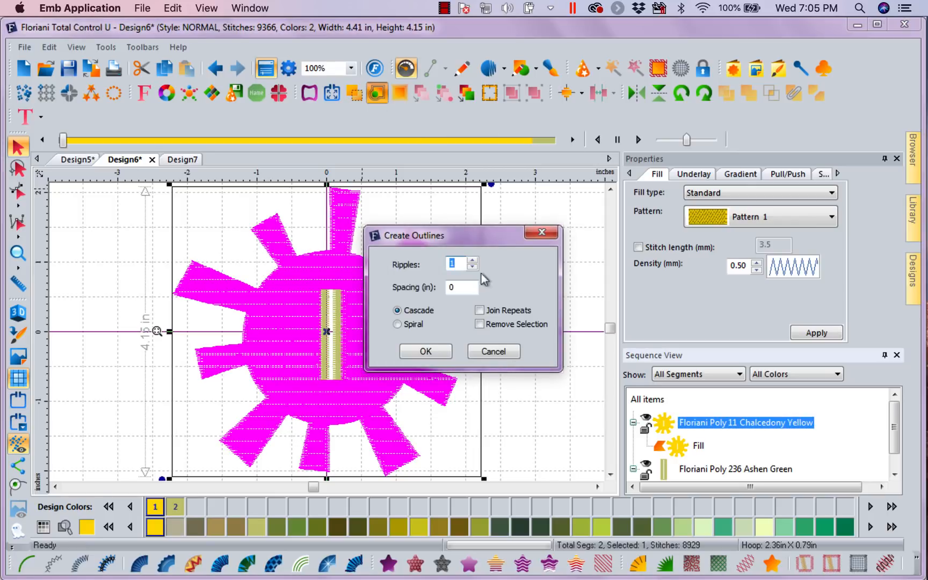
{"action": "left_click", "coordinate": [425, 353]}
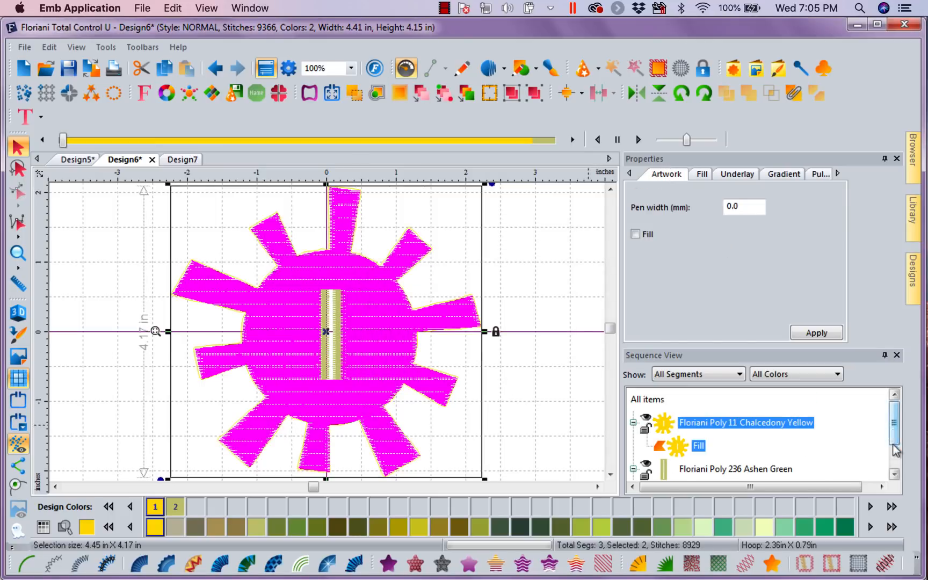
- Try to convert the selected sun fill and its outline together to Steil stitches, and undo the conversion
{"action": "scroll", "coordinate": [894, 454], "scroll_direction": "down", "scroll_amount": 2}
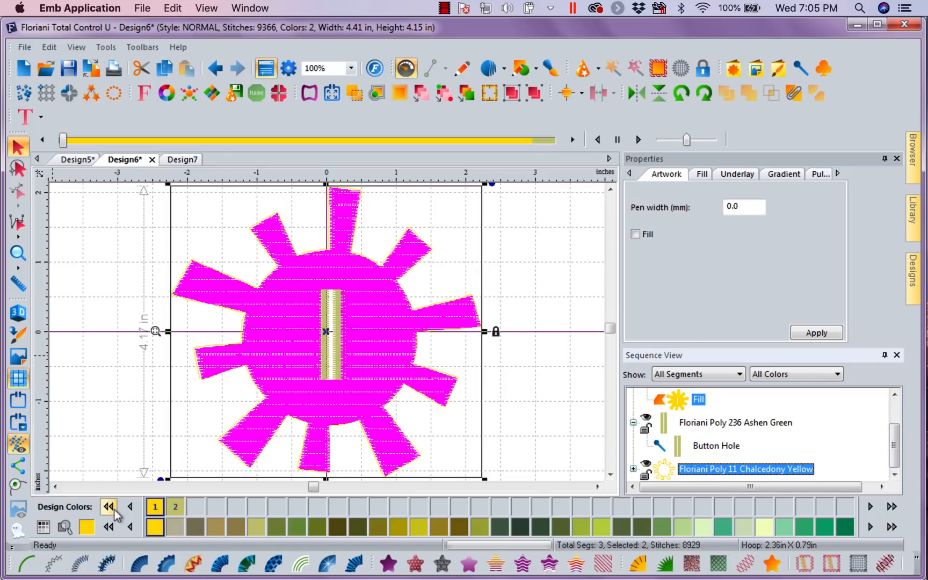
{"action": "left_click", "coordinate": [79, 567]}
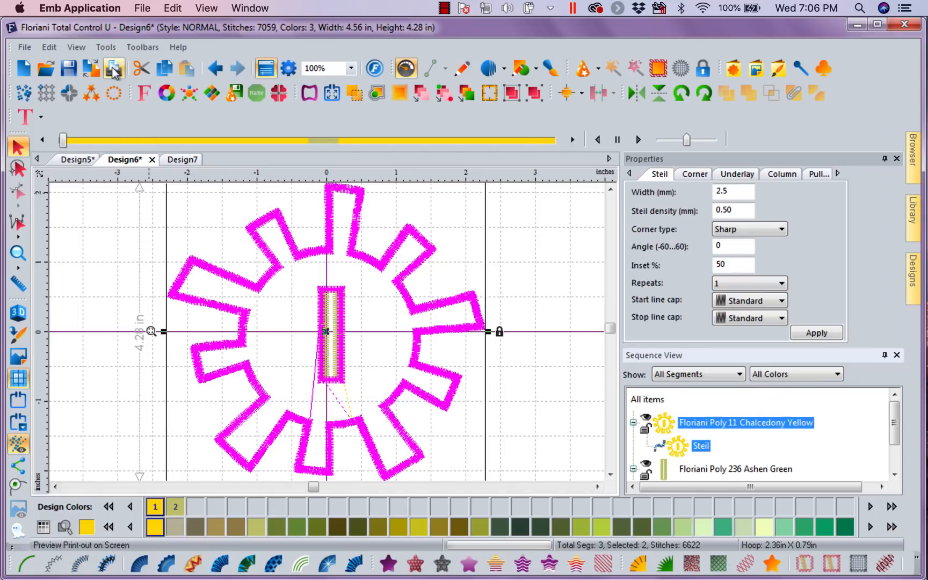
{"action": "left_click", "coordinate": [216, 70]}
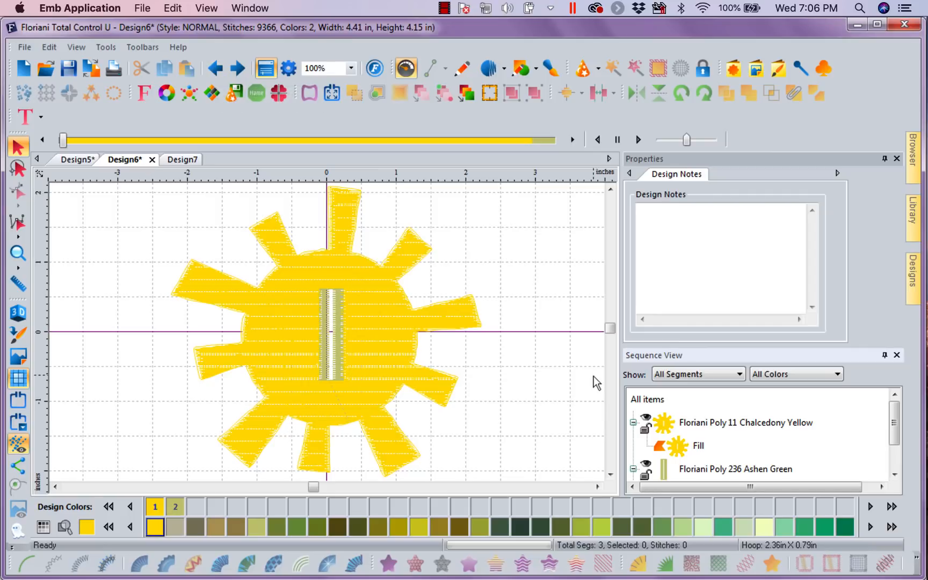
- Select only the new sun outline artwork and convert it to a Steil stitch
{"action": "left_click_drag", "start_coordinate": [895, 424], "coordinate": [895, 444]}
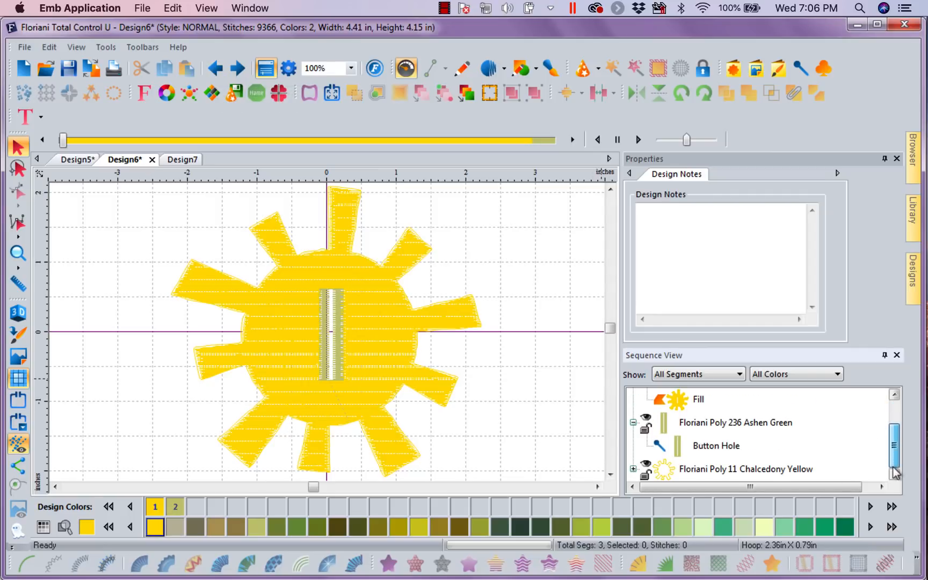
{"action": "left_click", "coordinate": [752, 472]}
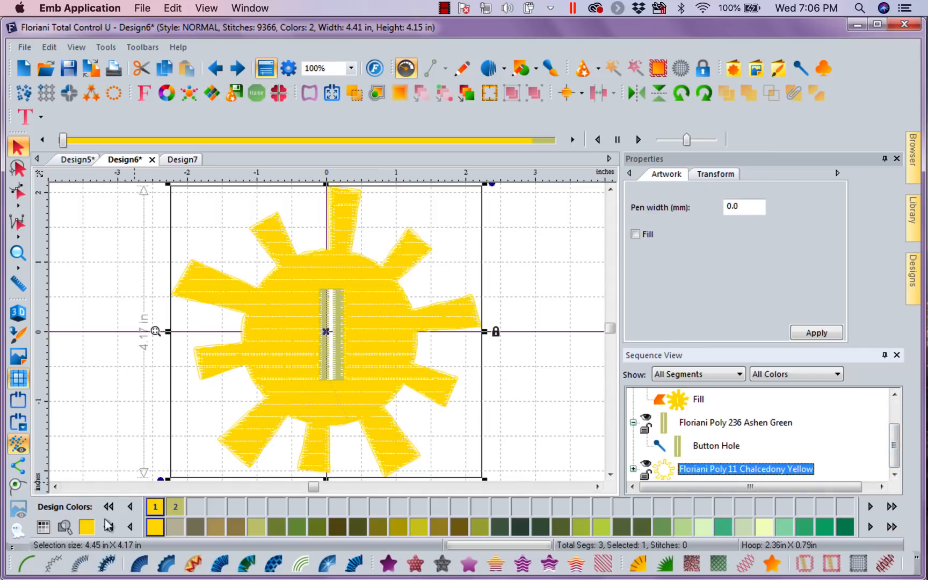
{"action": "left_click", "coordinate": [79, 565]}
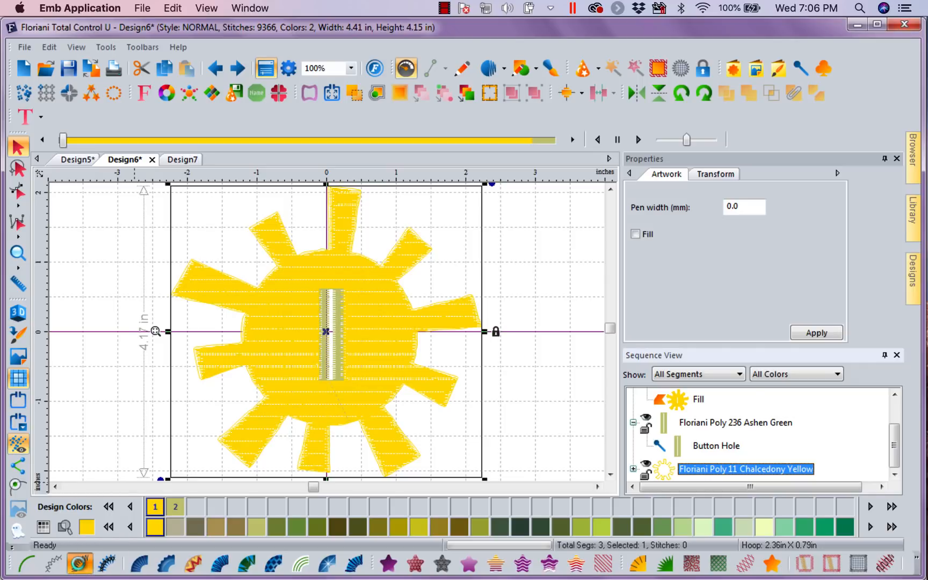
{"action": "left_click", "coordinate": [541, 311]}
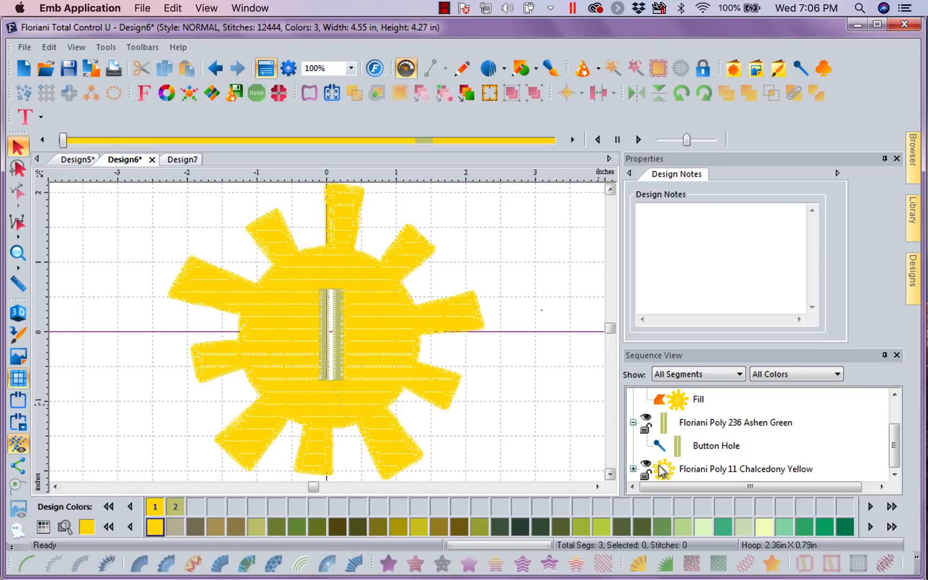
- Recolour the Steil outline around the sun to Floriani Poly 422 Lime Gray
{"action": "left_click", "coordinate": [688, 471]}
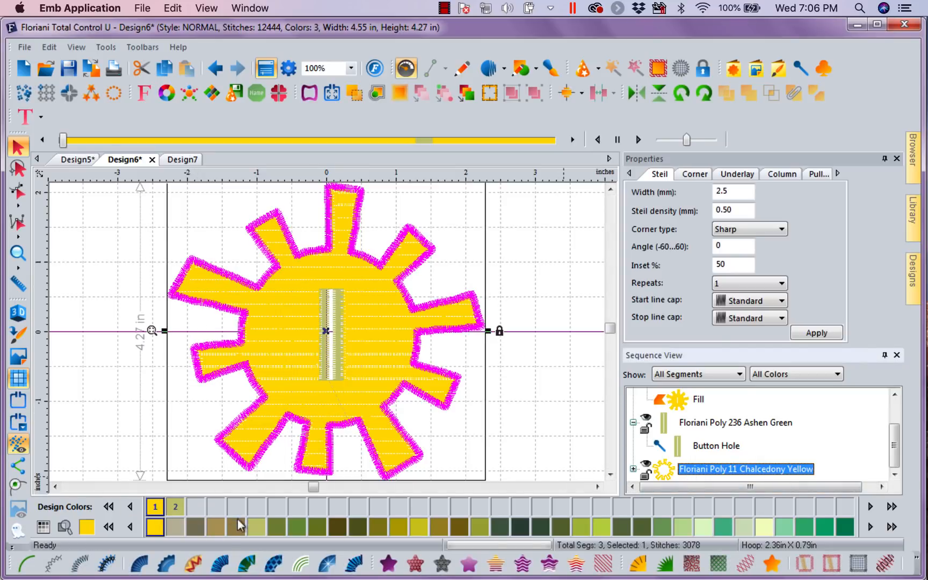
{"action": "left_click", "coordinate": [214, 530]}
{"action": "left_click", "coordinate": [575, 403]}
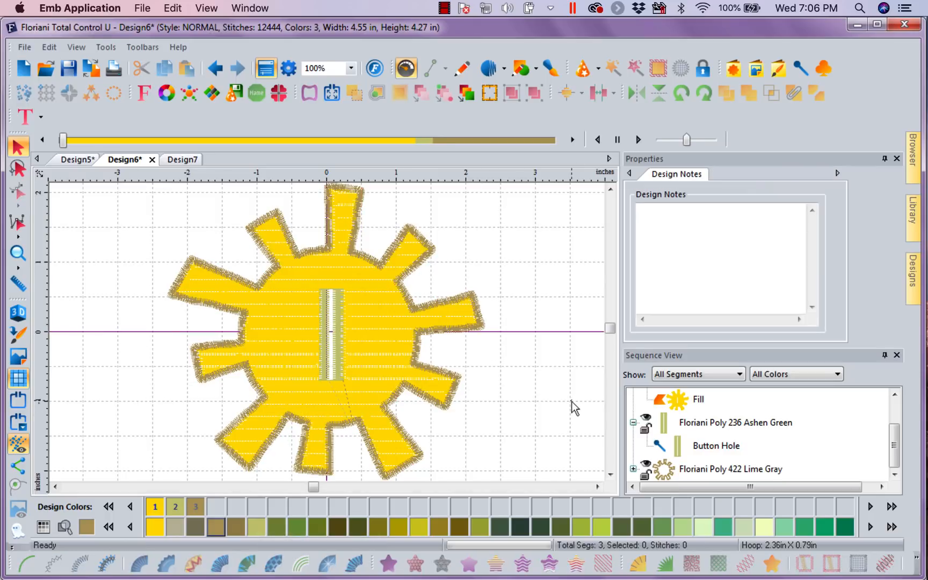